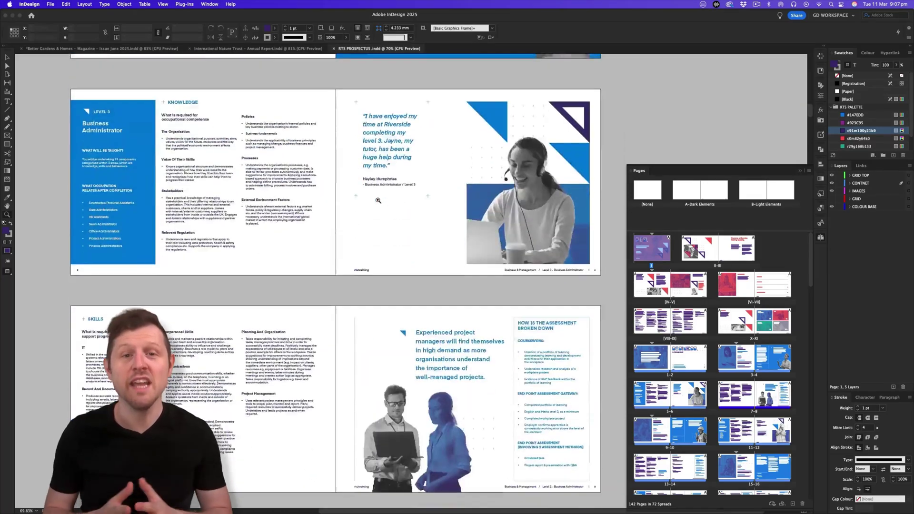
left_click_drag(552, 264, 600, 264)
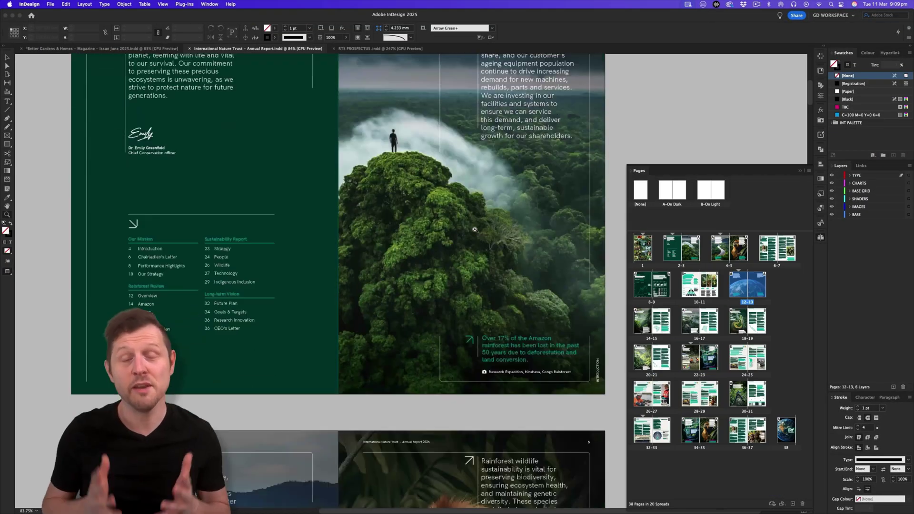
scroll(475, 230, "down", 10)
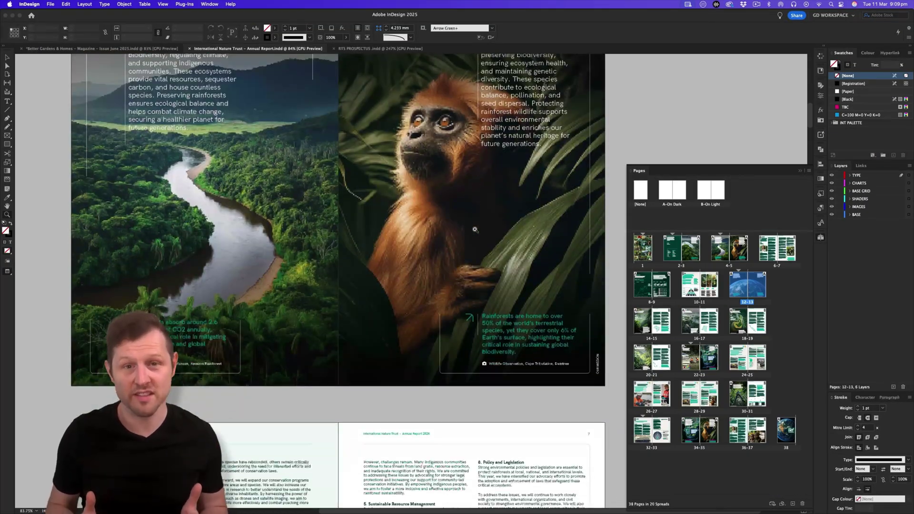
left_click_drag(512, 322, 485, 306)
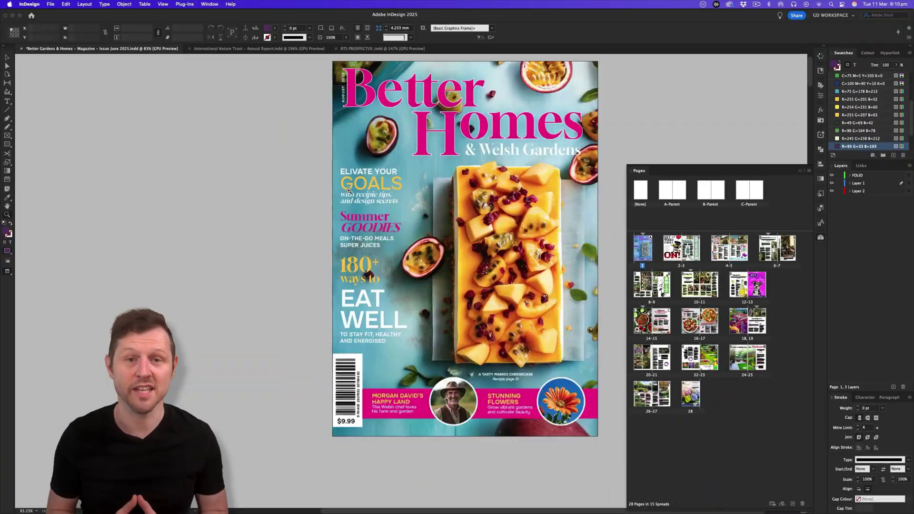
scroll(349, 191, "down", 10)
scroll(349, 191, "down", 20)
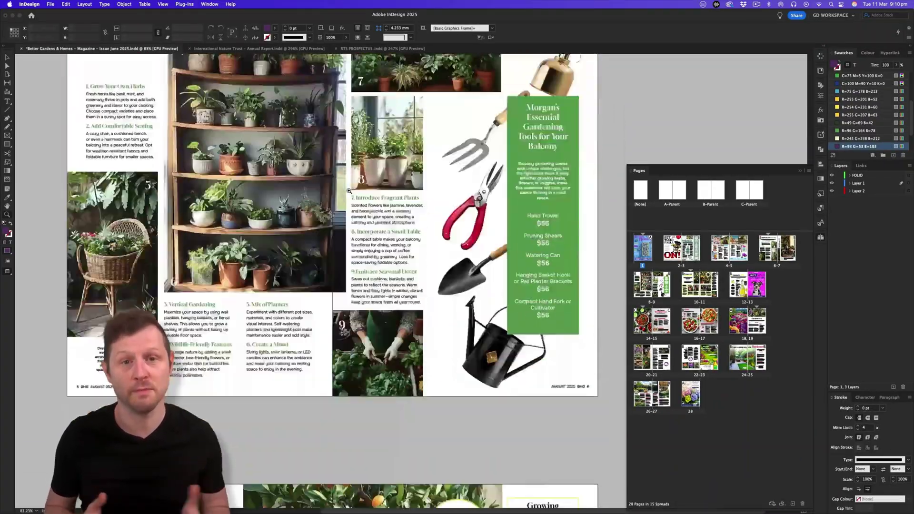
scroll(349, 191, "down", 10)
left_click_drag(99, 152, 285, 219)
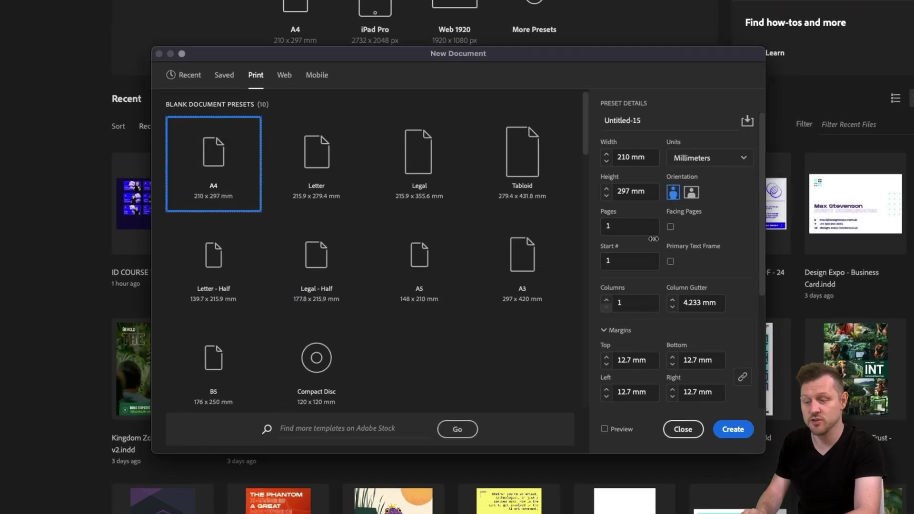
Step: Create a portrait A4 print document with 10 pages and facing pages enabled
left_click(636, 228)
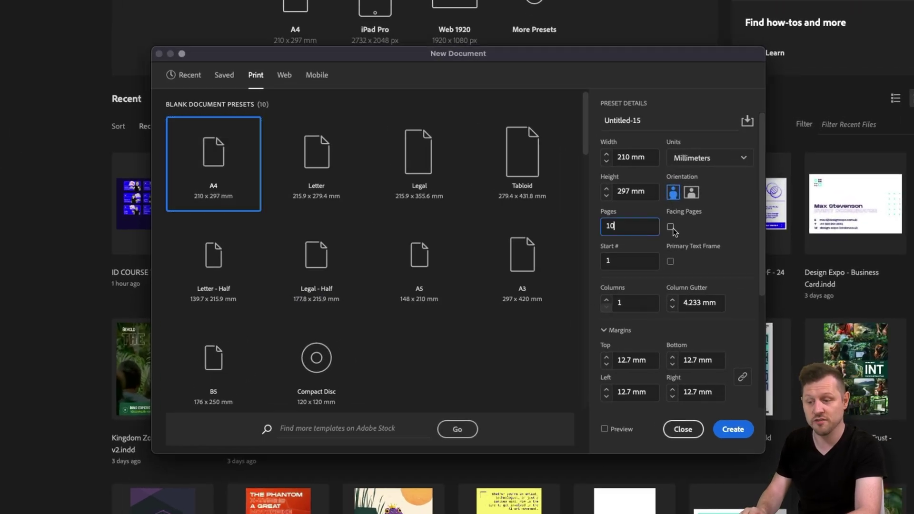
type("0")
left_click(721, 428)
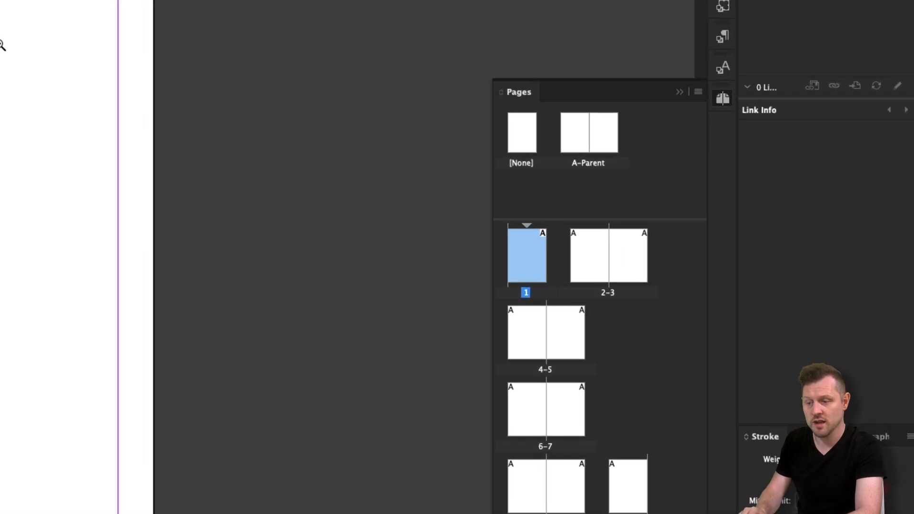
Step: Open the A-Parent spread and draw a text frame about 71 x 15 mm in the left page's bottom-left margin corner
left_click(753, 258)
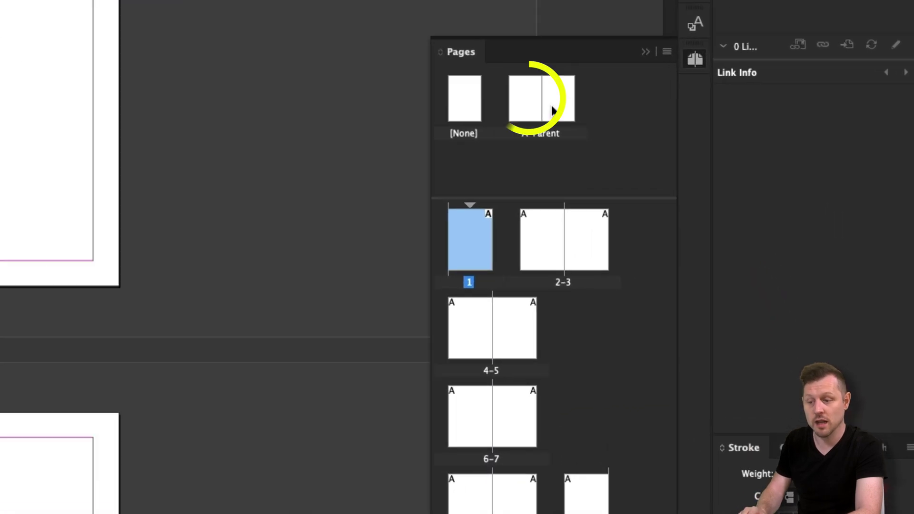
double_click(527, 98)
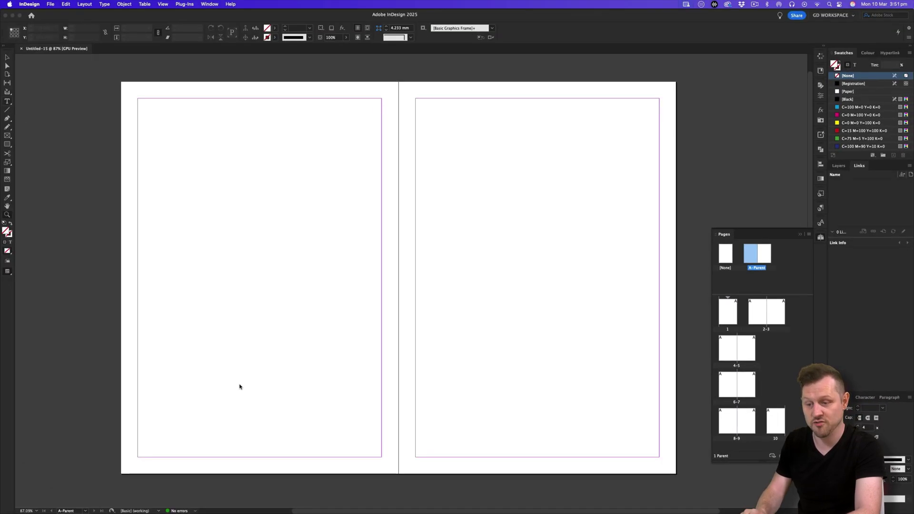
key("t")
left_click_drag(138, 438, 231, 457)
scroll(144, 449, "up", 5)
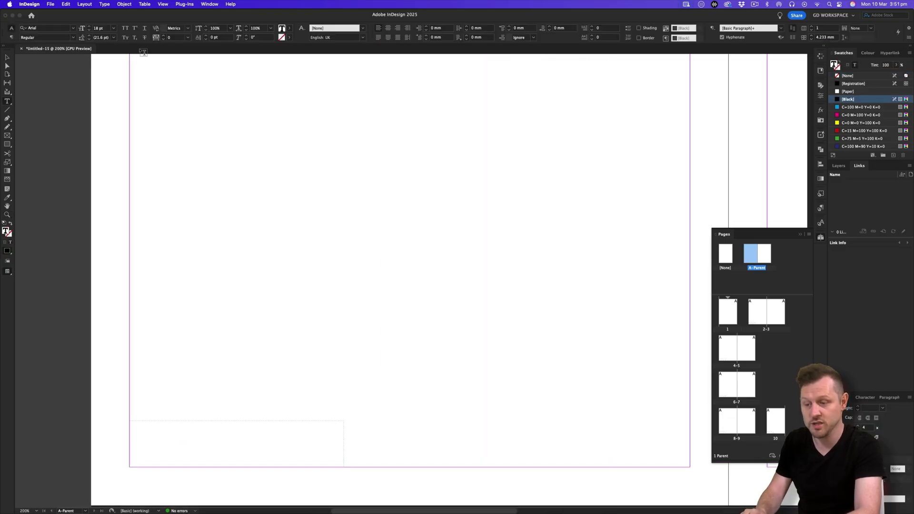
Step: Insert a Section Marker special character into the text frame on the left parent page
left_click(104, 5)
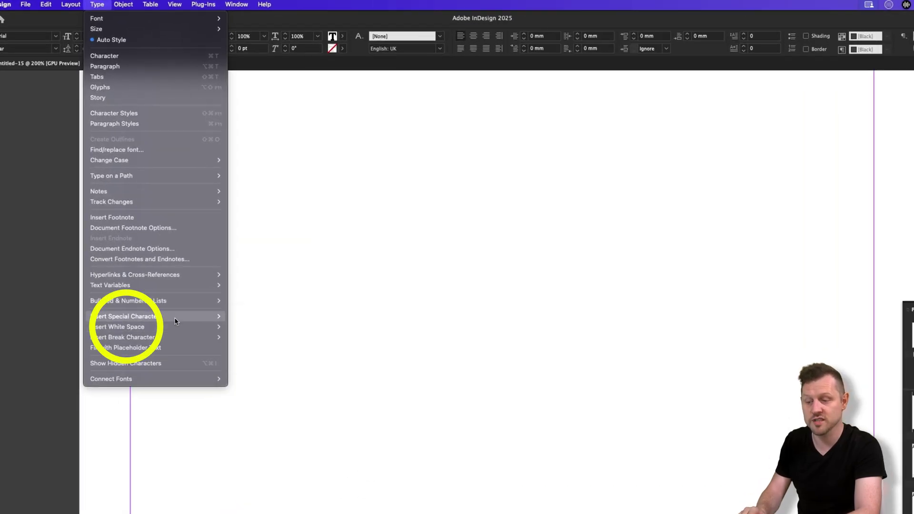
mouse_move(175, 322)
left_click(247, 327)
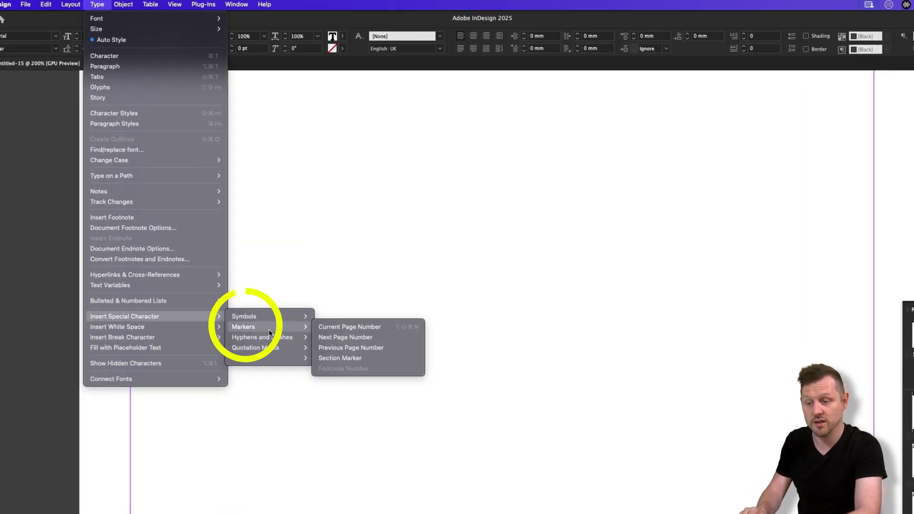
left_click(340, 358)
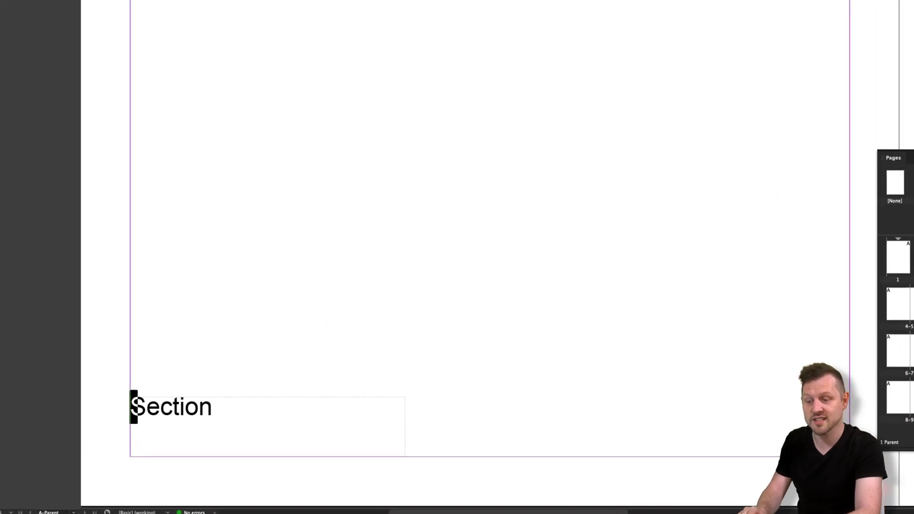
Step: Format the section marker in Eina 02 SemiBold, 8 pt, all caps, and align it to the bottom of its frame
left_click(57, 29)
type("eina")
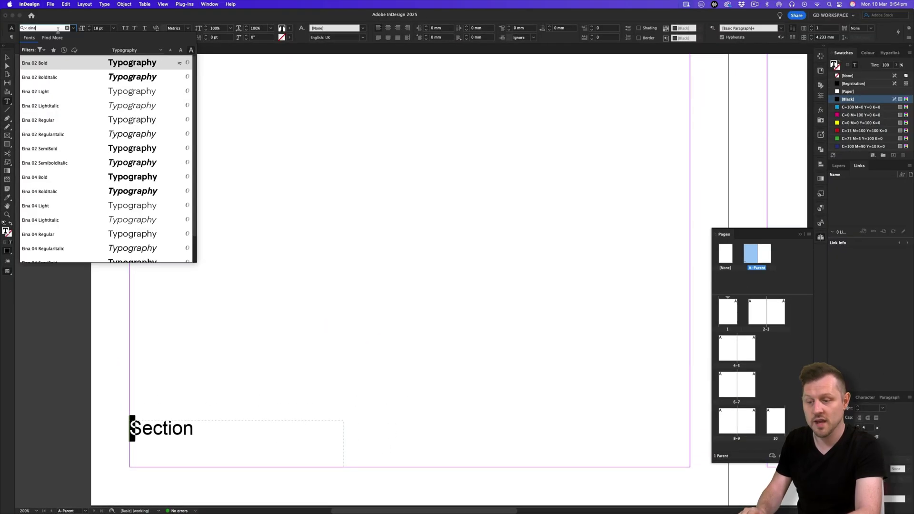
left_click(64, 151)
left_click(89, 30)
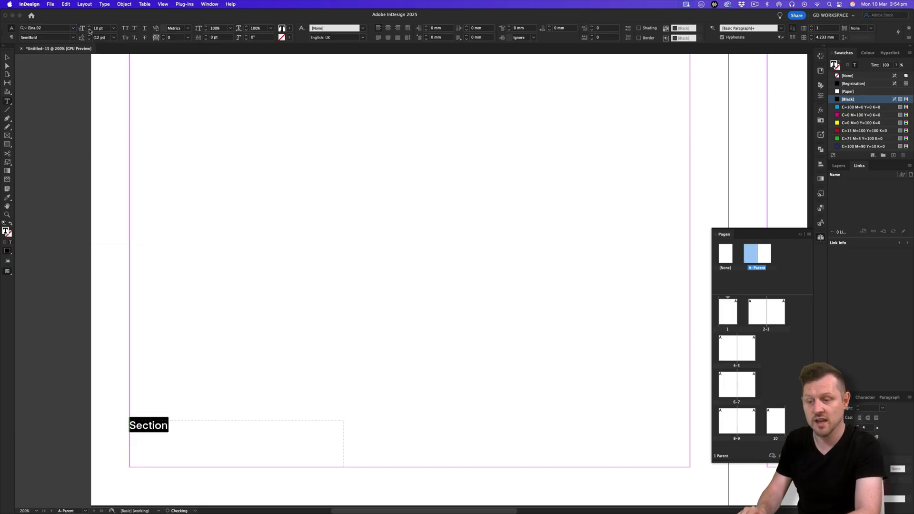
left_click(125, 28)
key("Escape")
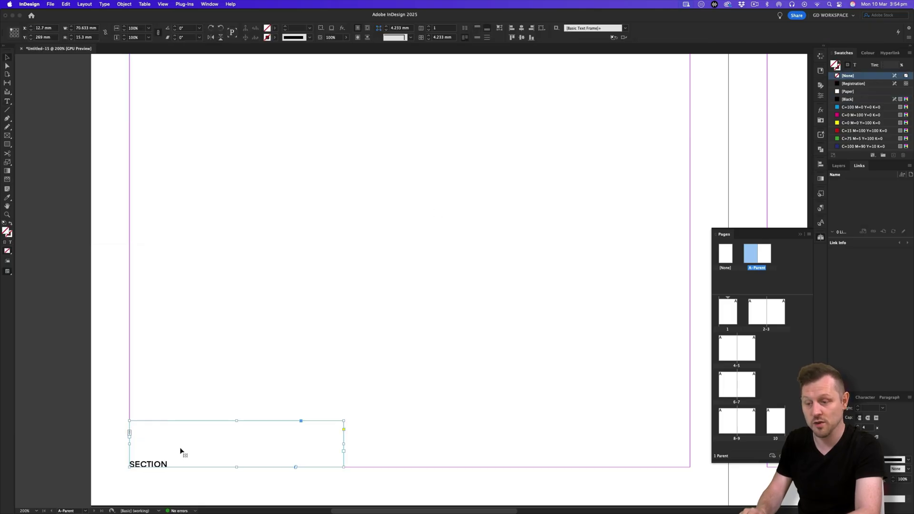
Step: Duplicate the section marker frame straight across to the right parent page's bottom-right margin corner and right-align its text
left_click_drag(563, 286, 430, 300)
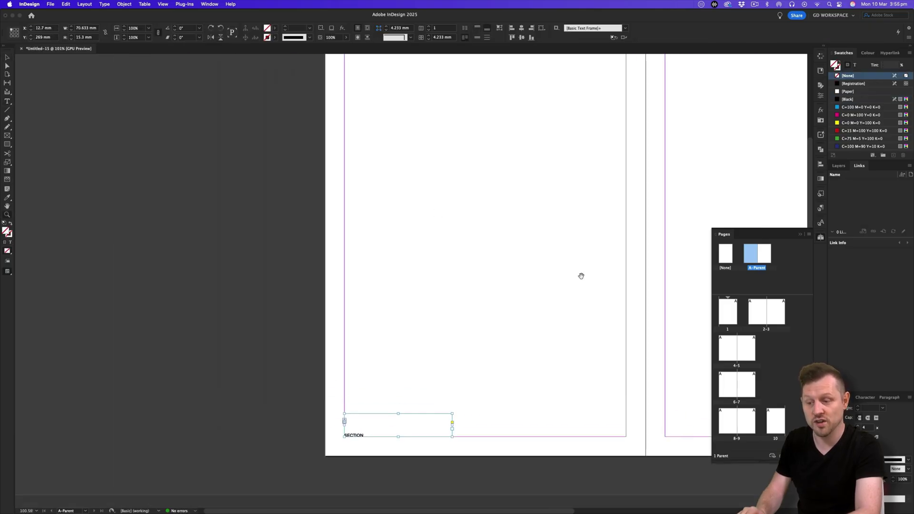
left_click_drag(655, 251, 414, 276)
left_click_drag(508, 265, 479, 265)
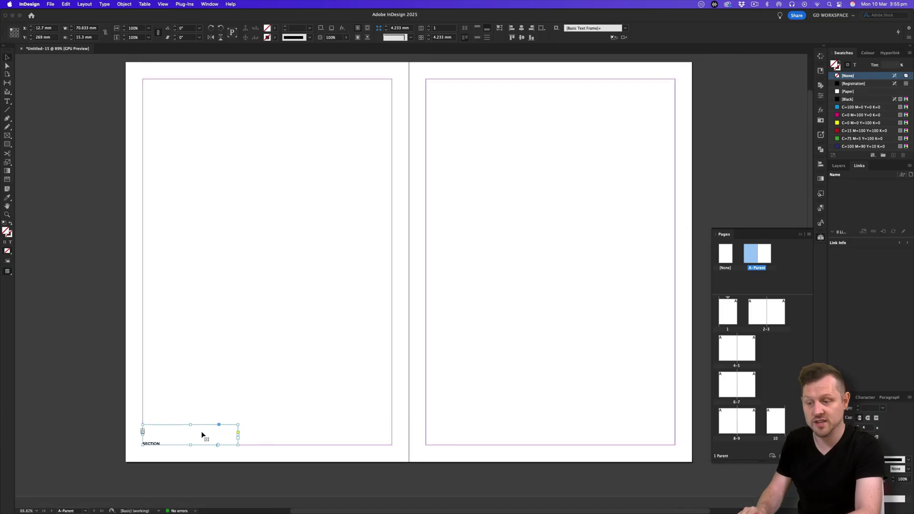
left_click_drag(202, 435, 638, 436)
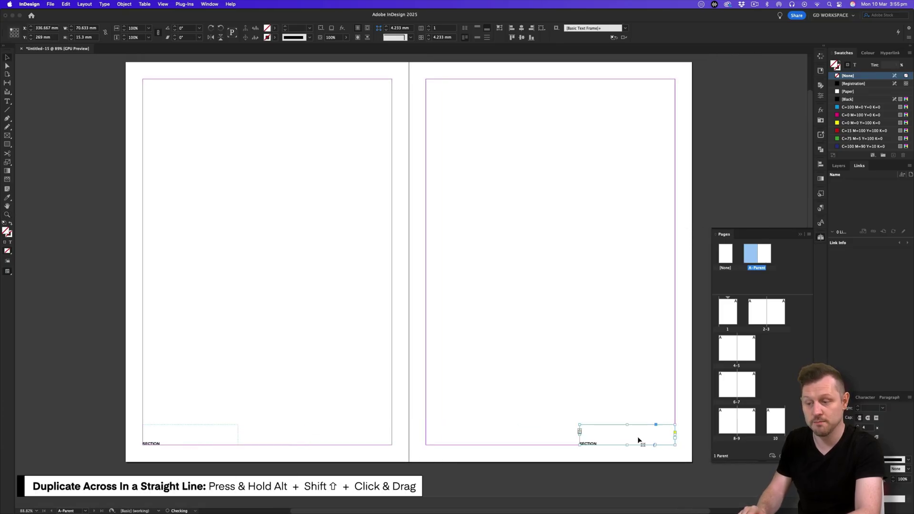
double_click(610, 438)
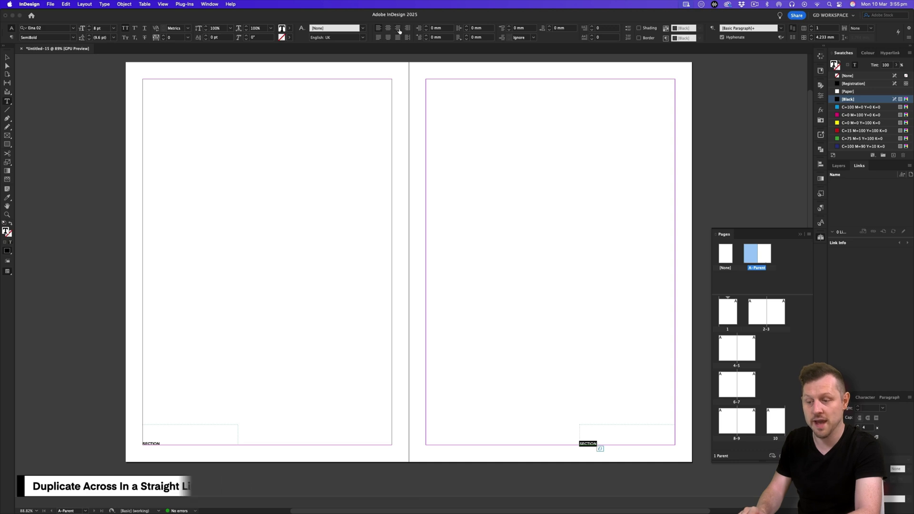
left_click(397, 28)
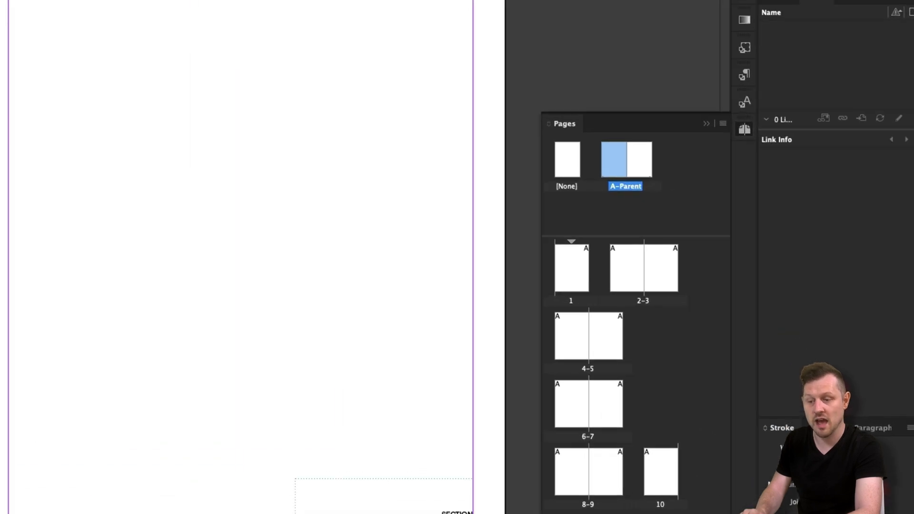
Step: Start a new section at page 2 with the section marker "Project Section One"
left_click(762, 313)
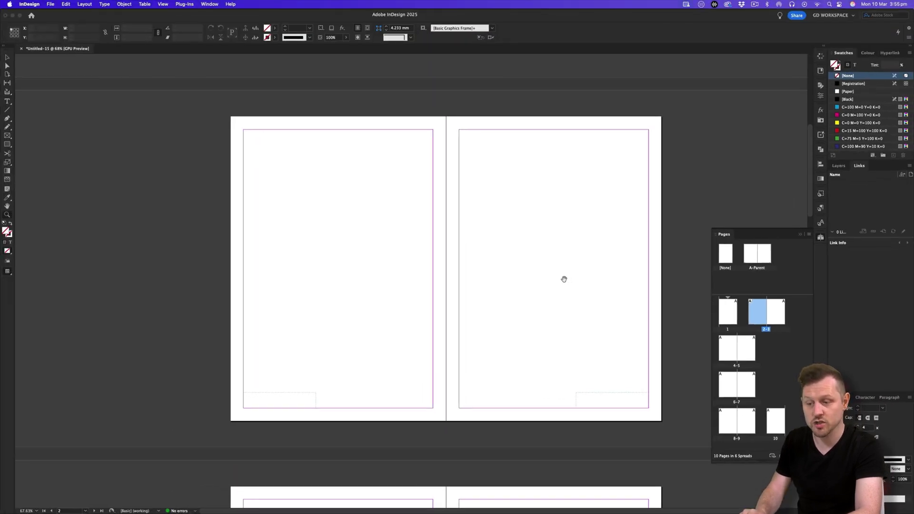
left_click_drag(417, 315, 429, 316)
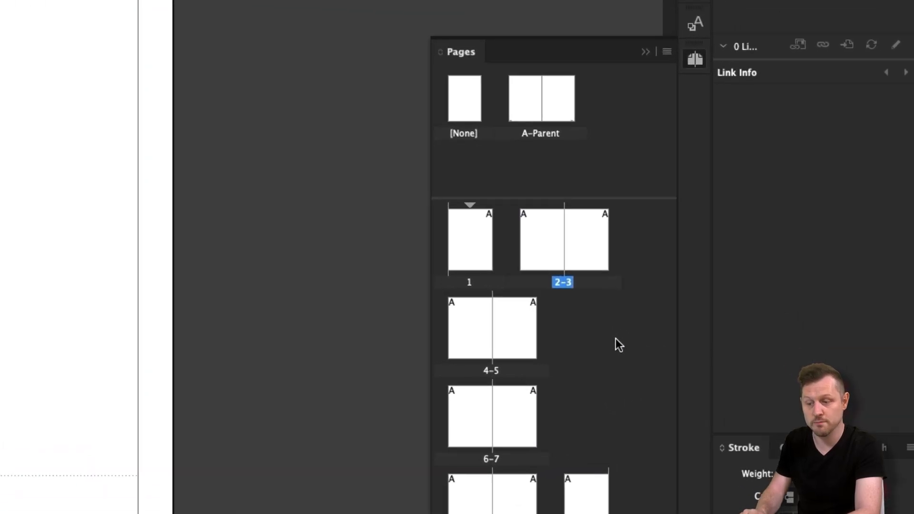
left_click(758, 313)
right_click(541, 239)
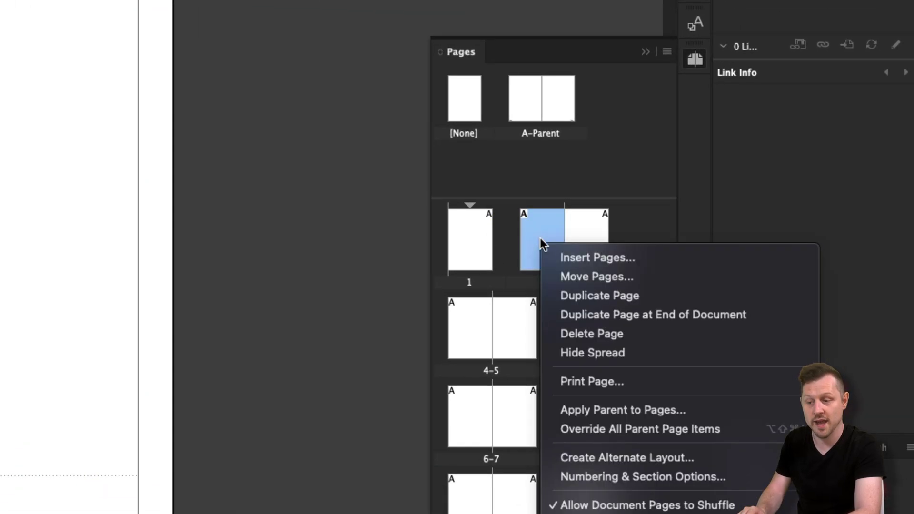
left_click(731, 326)
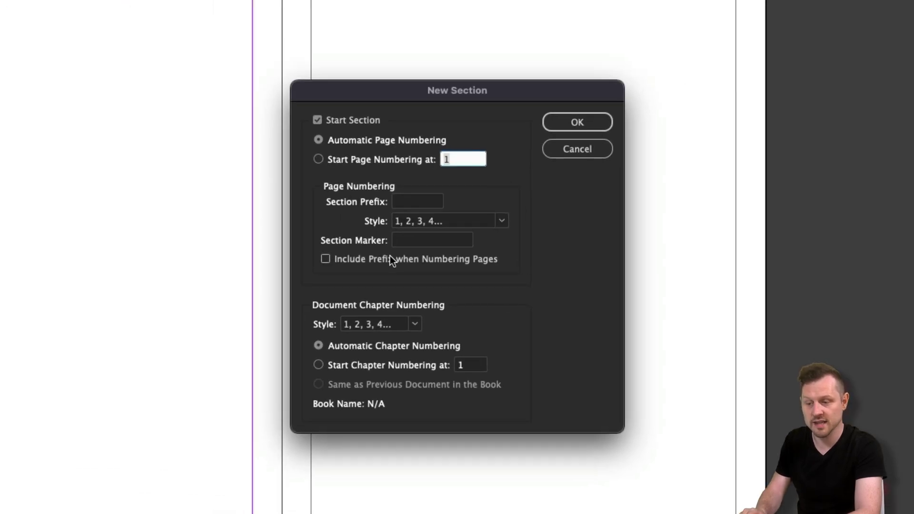
left_click(408, 240)
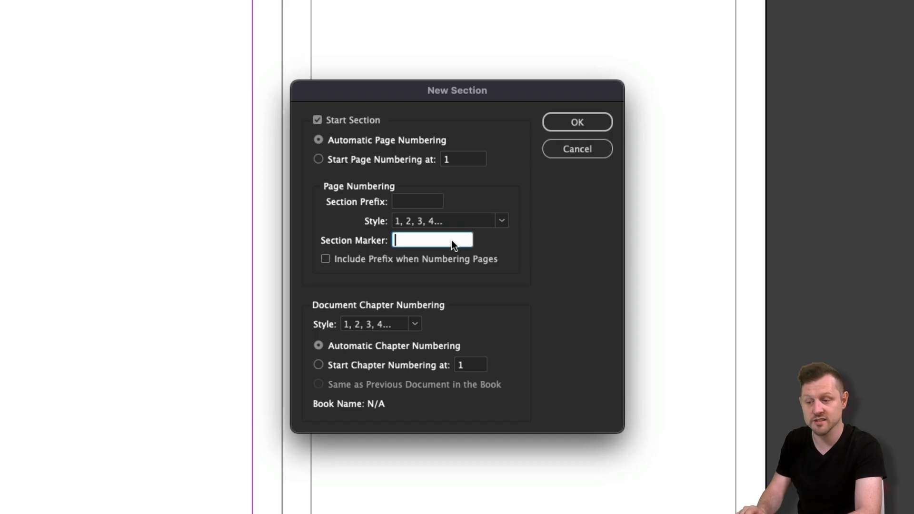
type("Proje")
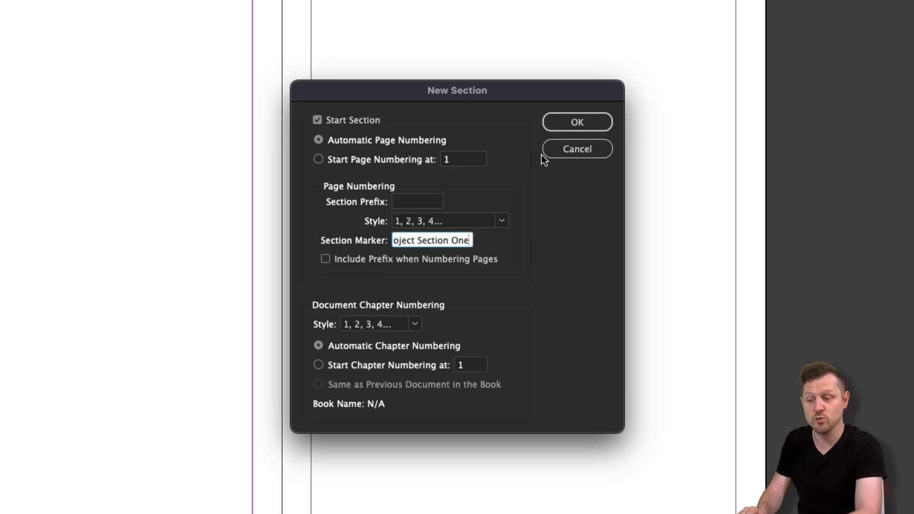
type("ct Section One")
left_click(567, 123)
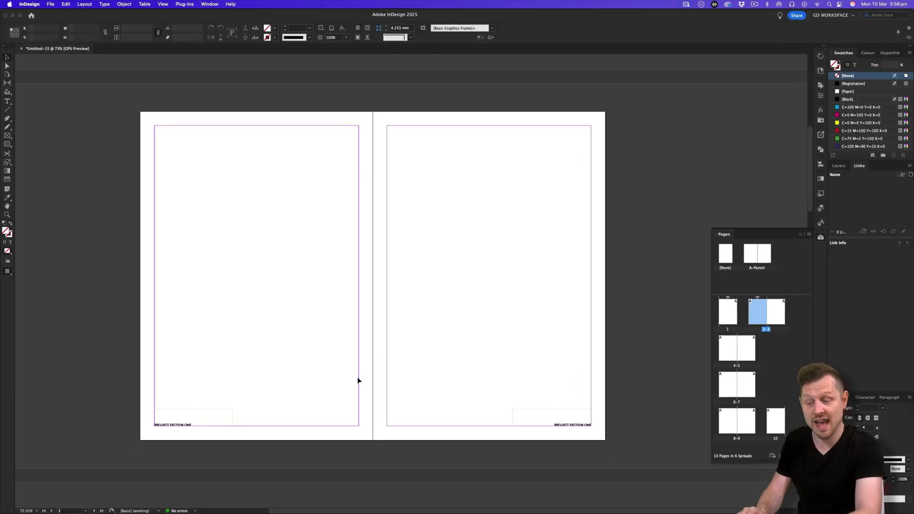
Step: Start a new section at page 6 with the section marker "Project Section Two"
key("z")
left_click_drag(457, 363, 343, 395)
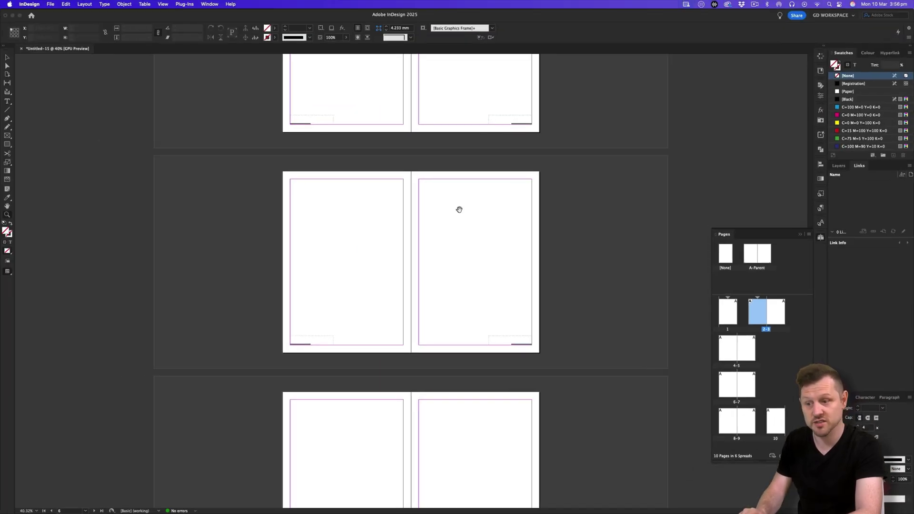
scroll(458, 238, "down", 2)
scroll(482, 331, "up", 2)
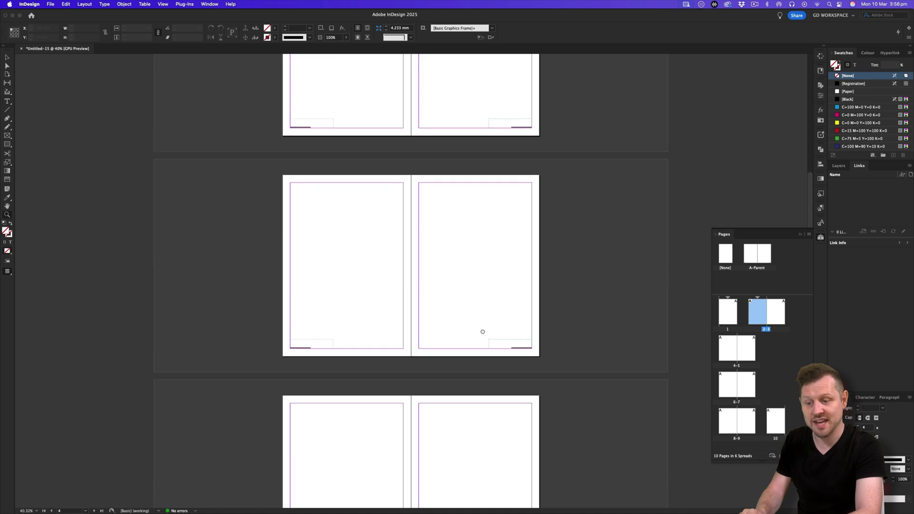
scroll(488, 233, "up", 4)
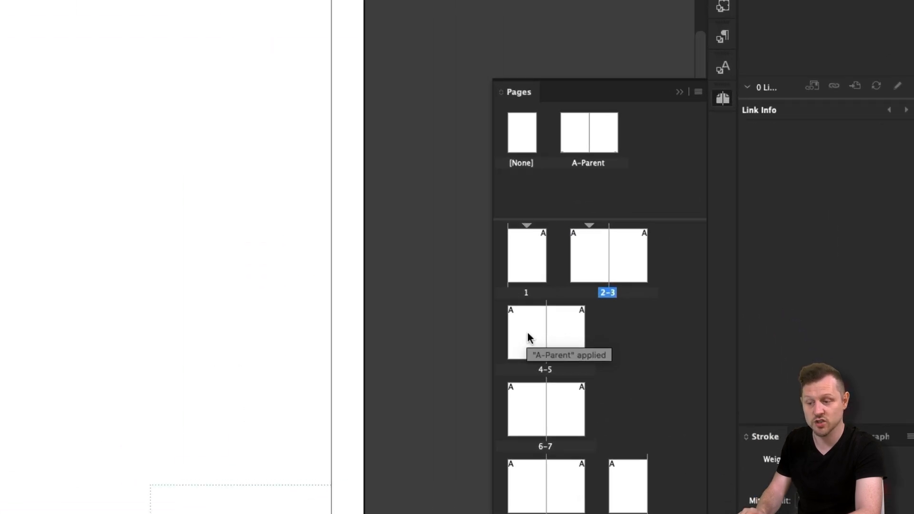
left_click(727, 382)
right_click(468, 411)
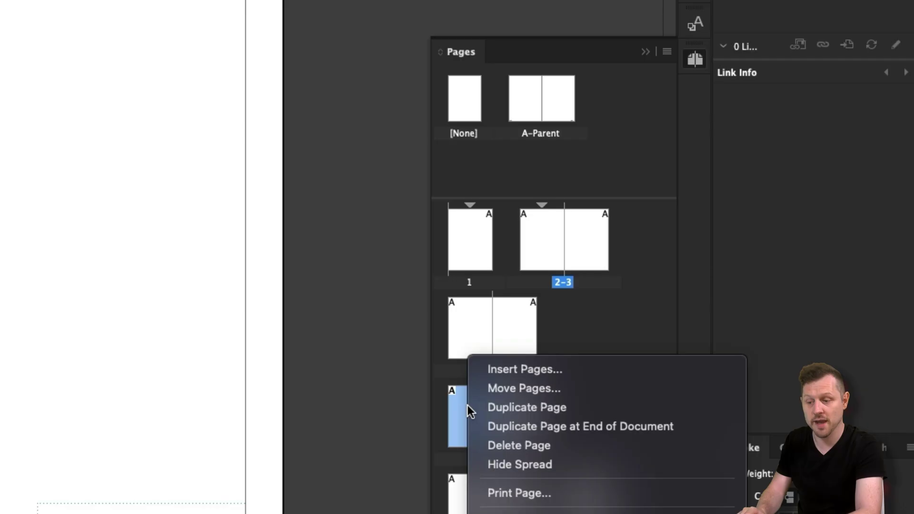
left_click(521, 369)
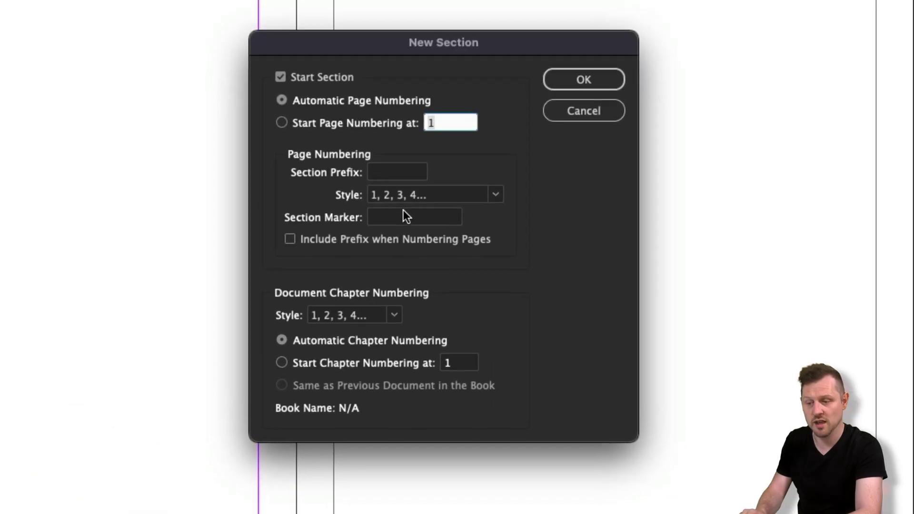
left_click(390, 228)
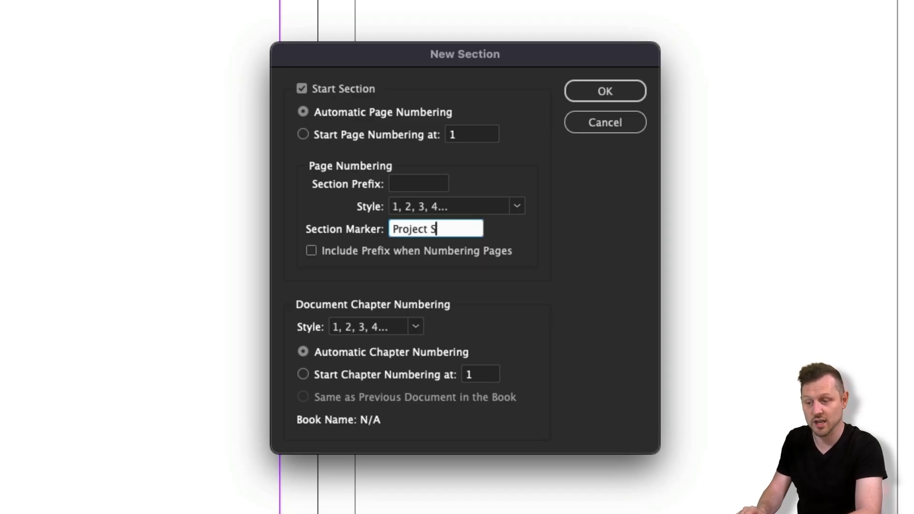
type("Project Section Two")
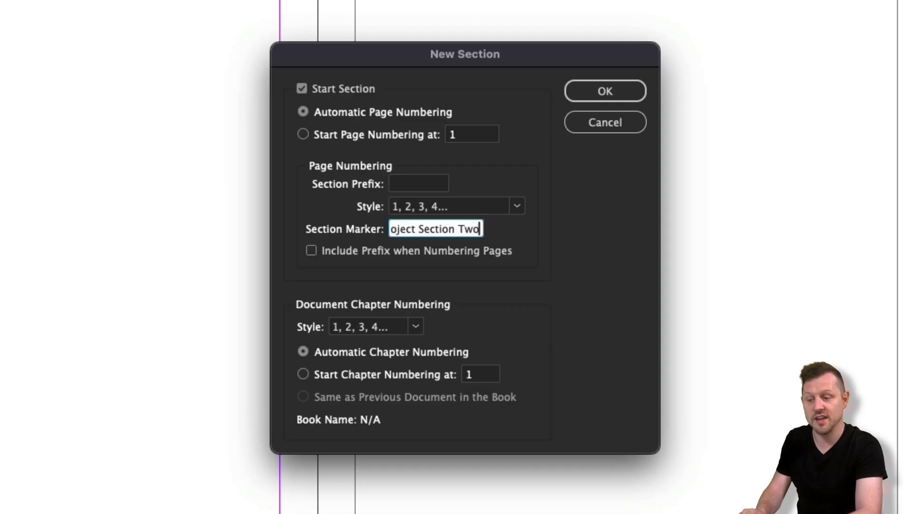
left_click(603, 92)
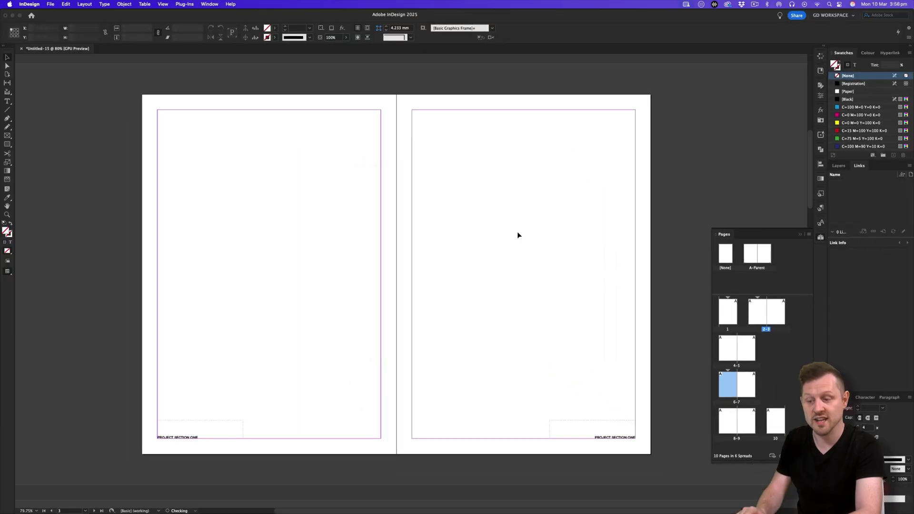
Step: Switch to the preview screen mode and check the section names at the foot of the spreads from page 2 through page 9
key("z")
left_click_drag(517, 264, 498, 294)
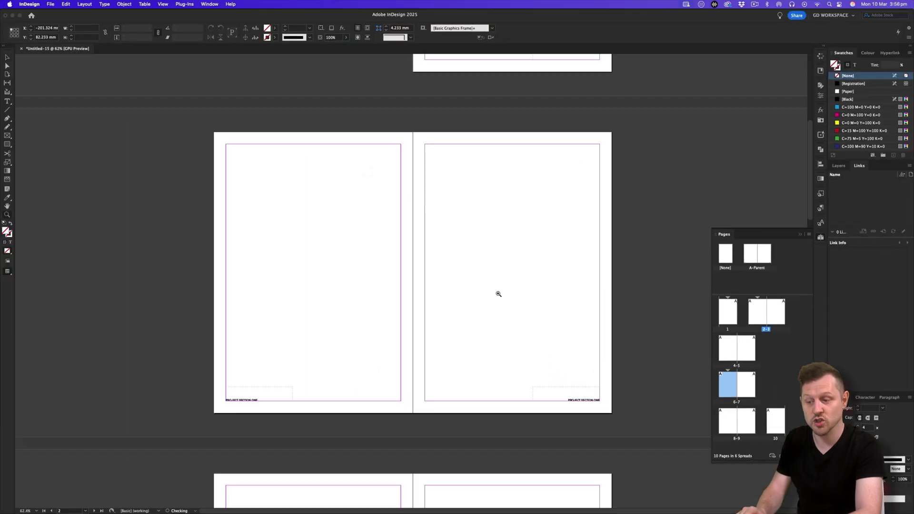
left_click_drag(526, 496, 539, 179)
left_click_drag(513, 427, 520, 183)
left_click_drag(531, 440, 604, 329)
key("w")
left_click_drag(568, 440, 570, 191)
scroll(569, 219, "up", 5)
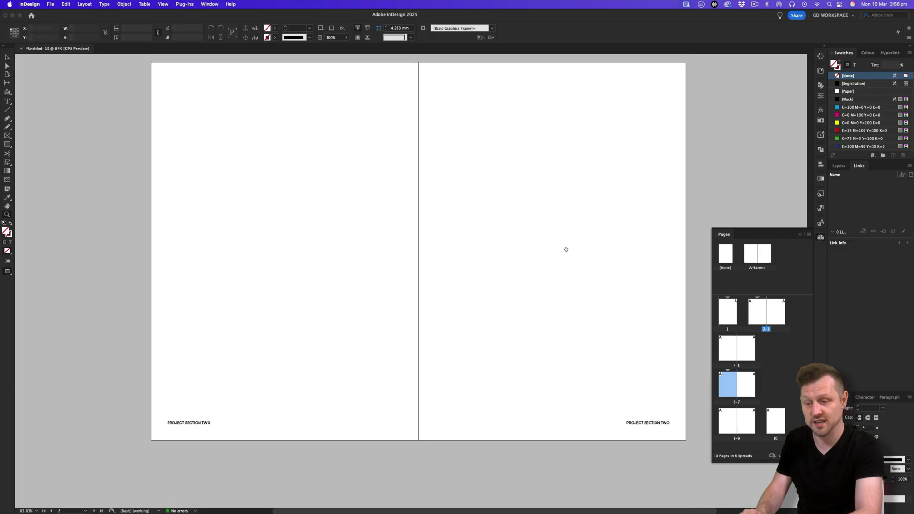
scroll(582, 332, "down", 1)
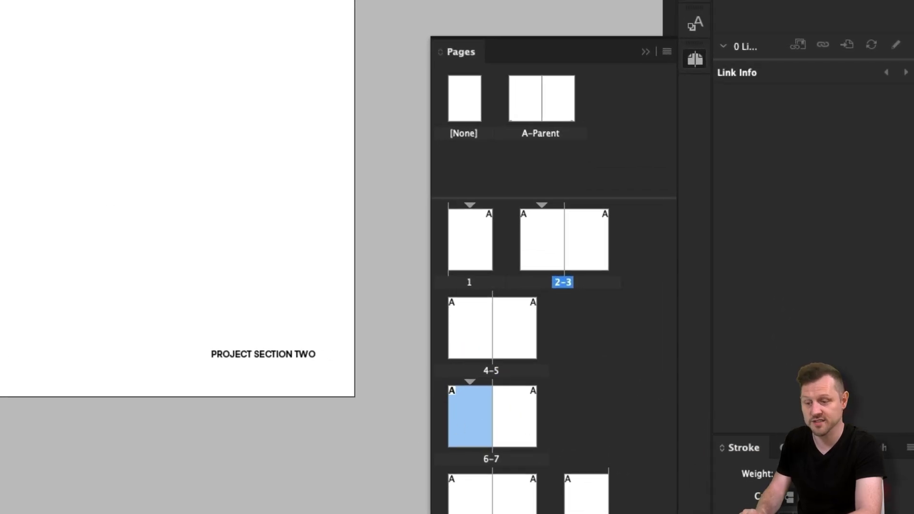
scroll(177, 199, "down", 3)
scroll(51, 257, "up", 4)
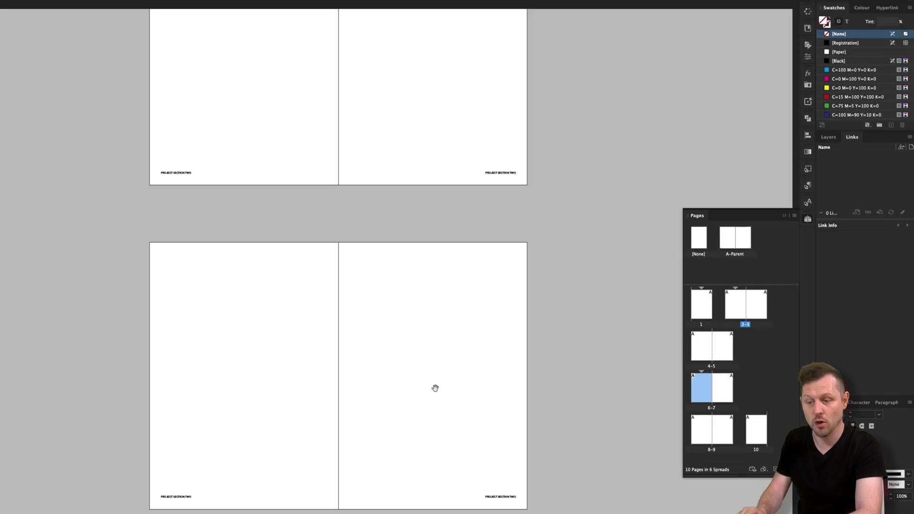
left_click_drag(436, 388, 451, 225)
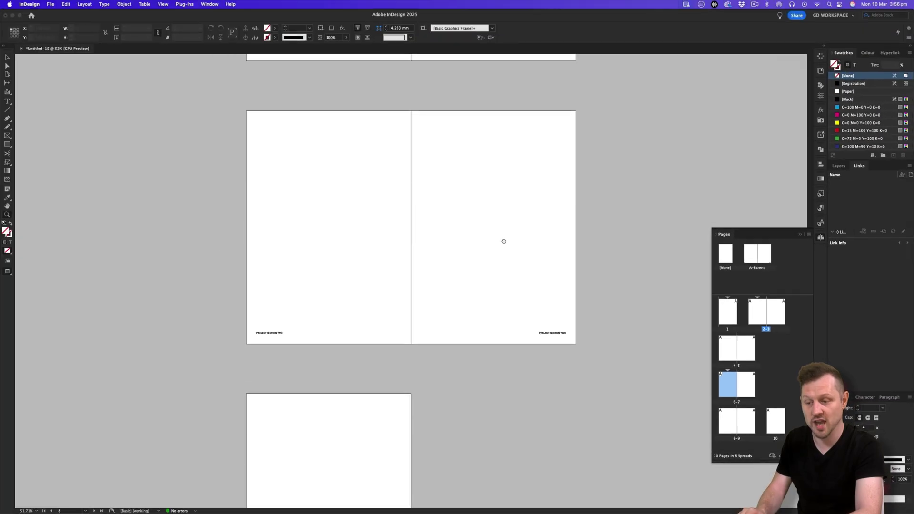
Step: Start a new section at page 8 with the section marker "Project Section Three"
left_click(704, 435)
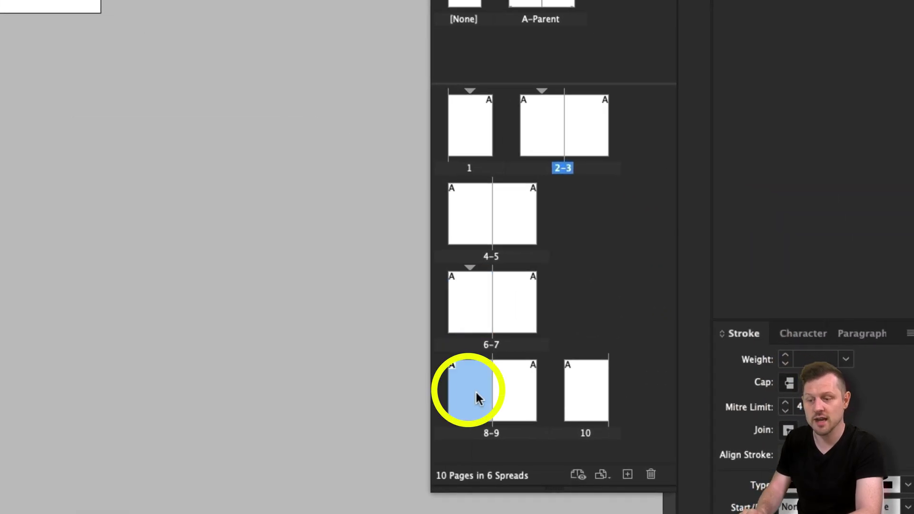
right_click(476, 393)
left_click(545, 373)
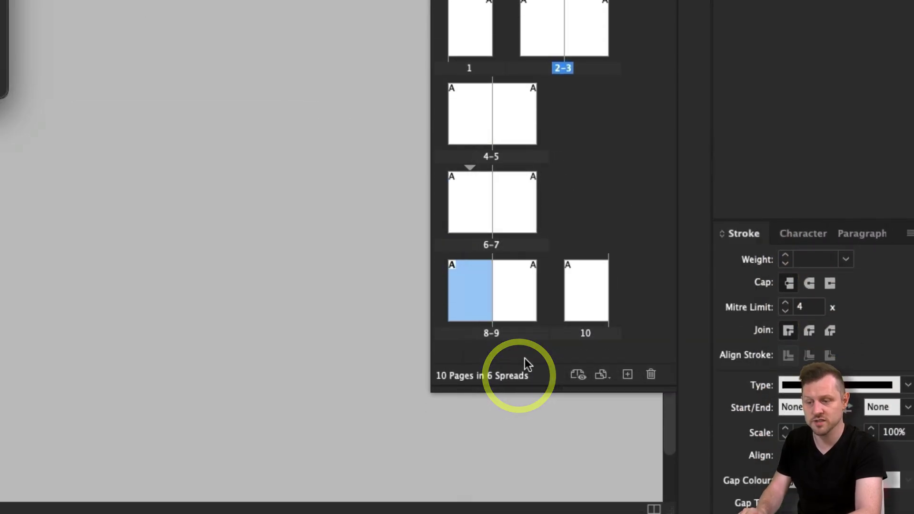
left_click(415, 227)
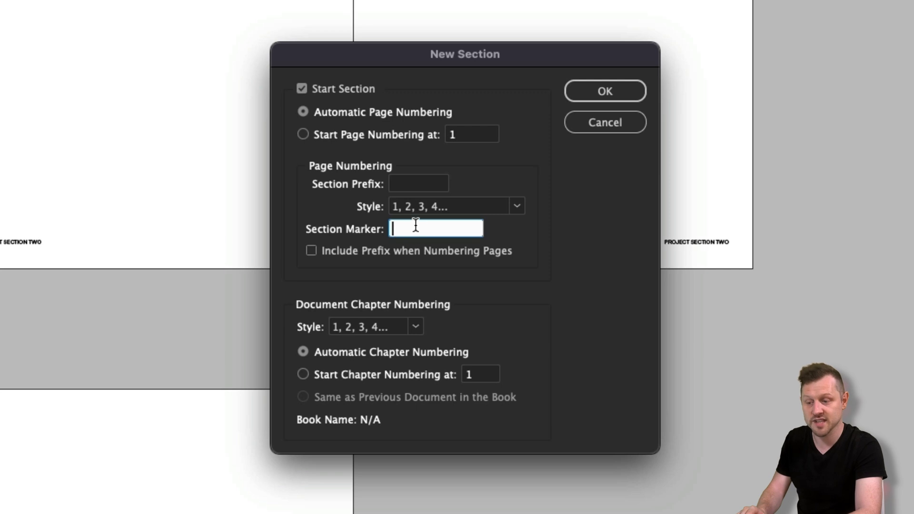
left_click(427, 230)
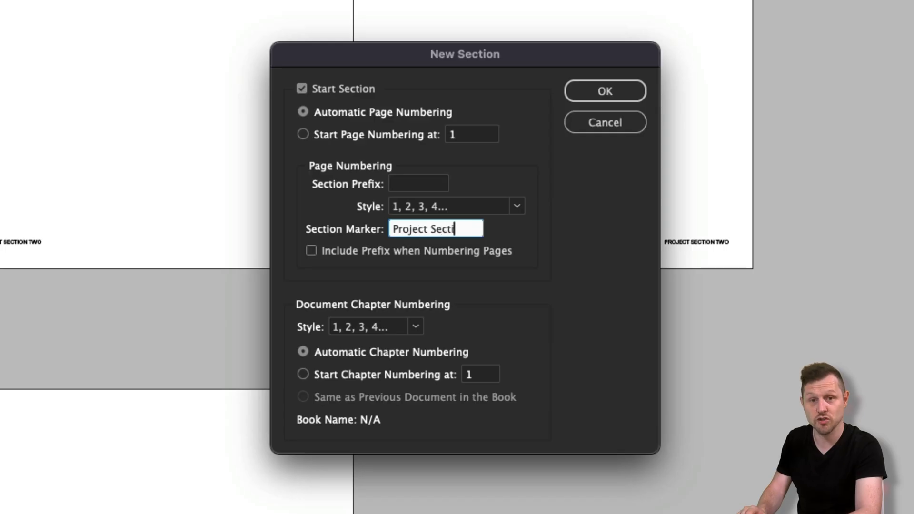
type("Project Section Three")
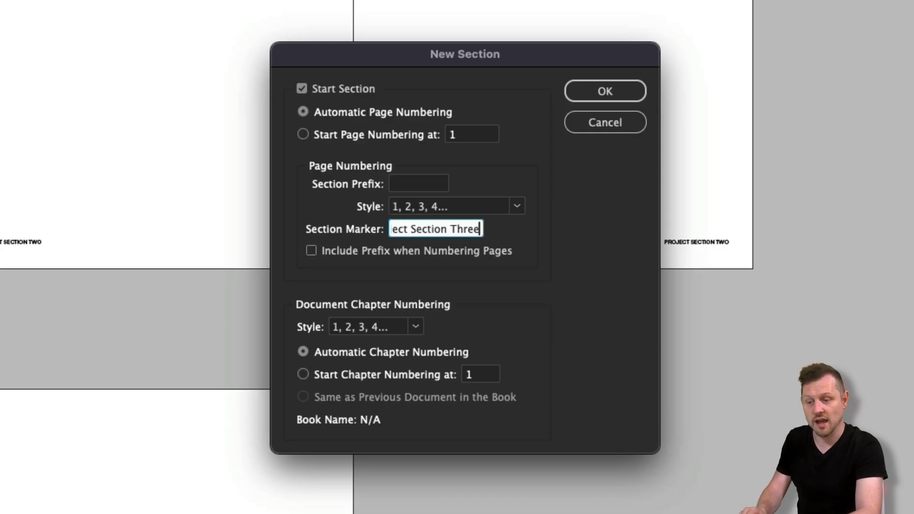
key("Return")
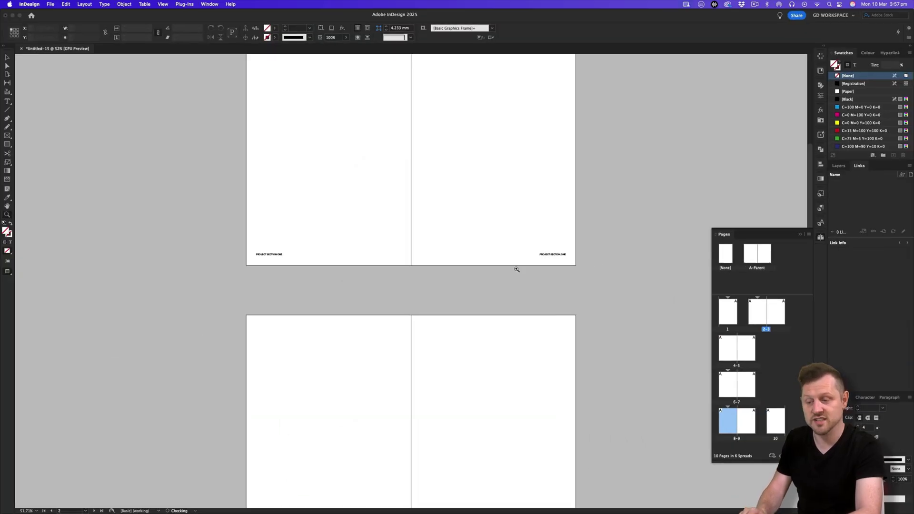
Step: Review the footers of all spreads to compare the section name shown in each of the three sections
scroll(539, 158, "down", 5)
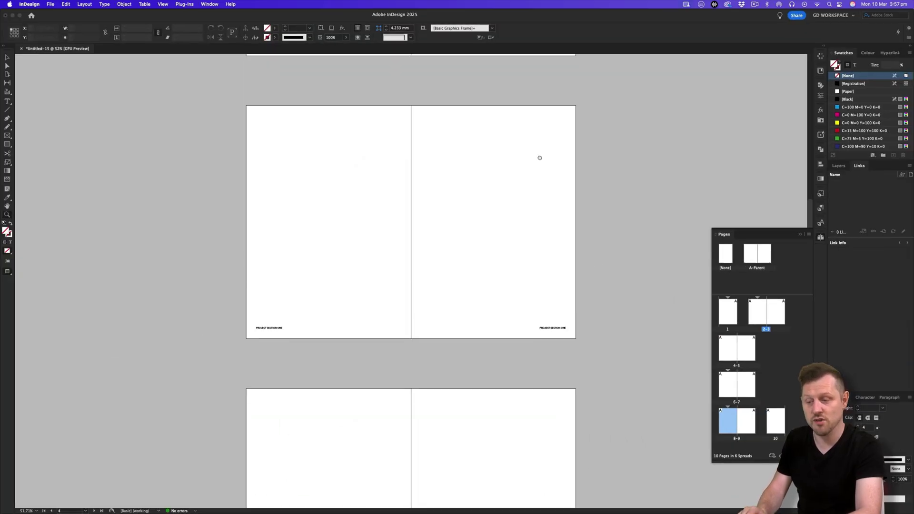
scroll(467, 358, "down", 12)
left_click_drag(425, 338, 493, 262)
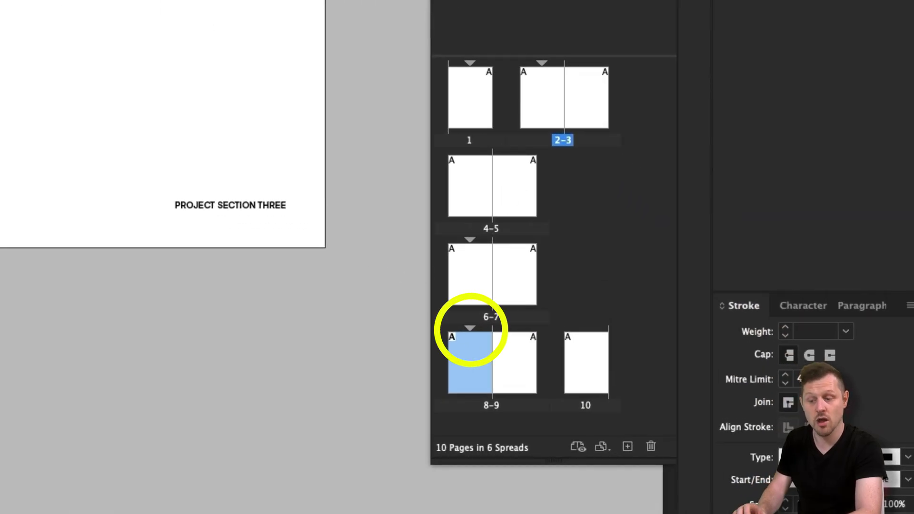
key("super+minus")
scroll(1, 54, "up", 10)
scroll(0, 54, "down", 2)
scroll(1, 53, "up", 5)
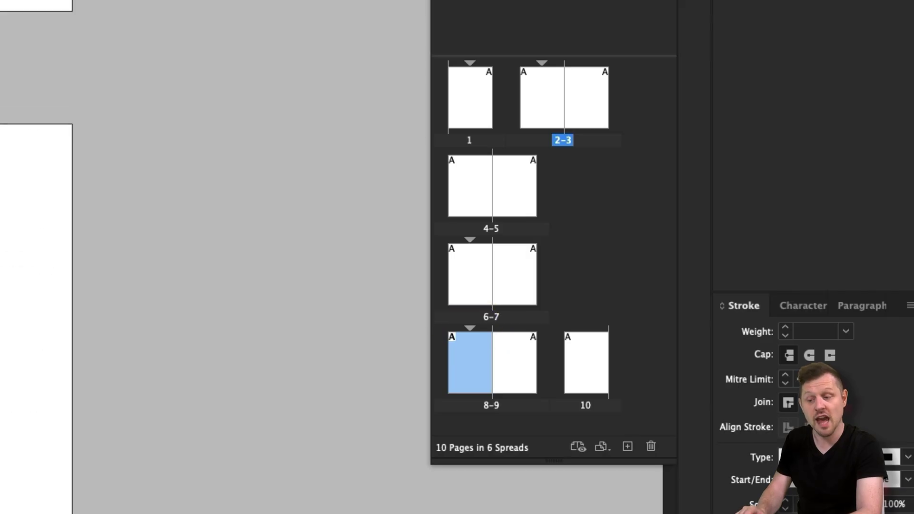
left_click_drag(349, 337, 385, 343)
left_click_drag(388, 444, 398, 222)
left_click_drag(433, 338, 469, 362)
left_click_drag(474, 393, 476, 345)
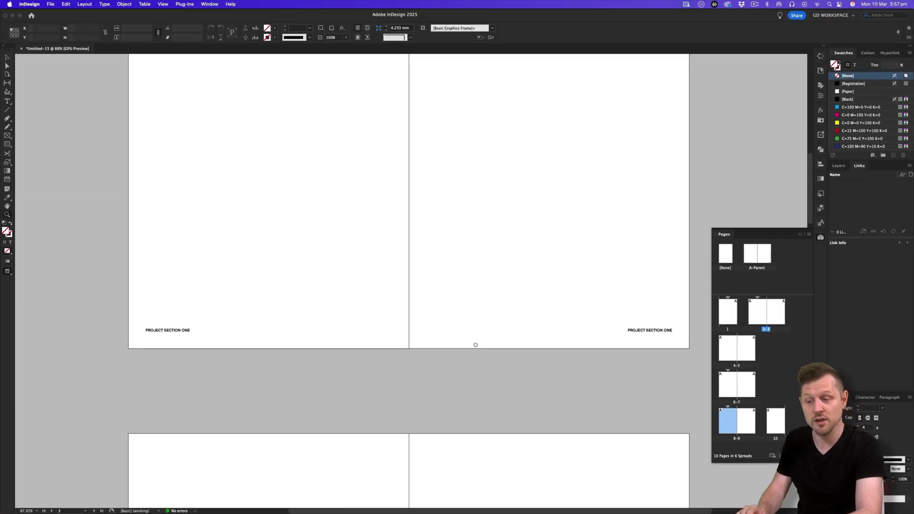
scroll(475, 345, "down", 10)
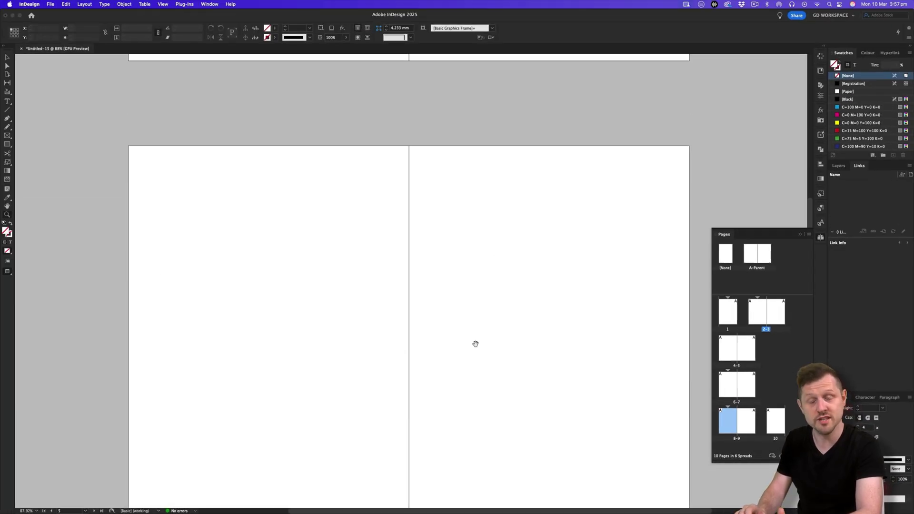
scroll(475, 344, "down", 10)
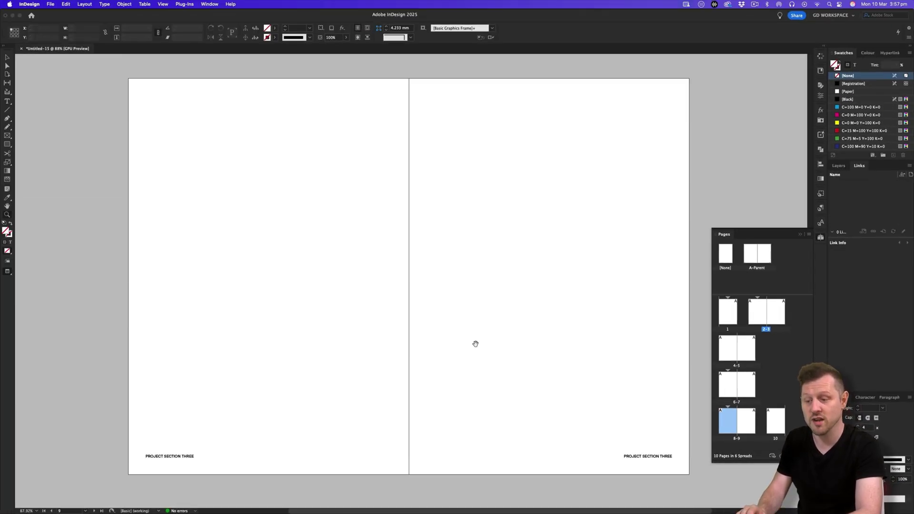